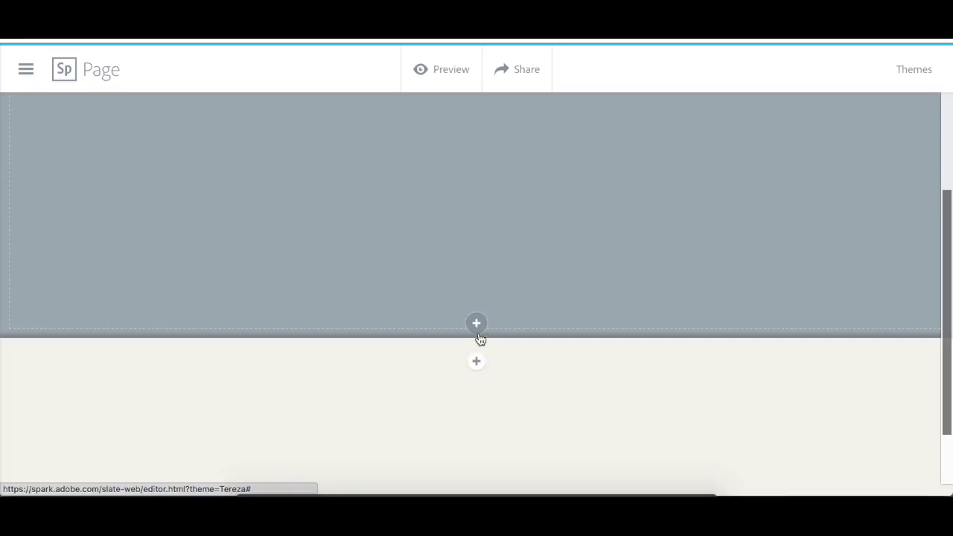
Upload the twitter image from the Pictures folder as the title section's background photo.
scroll(480, 327, up, 3)
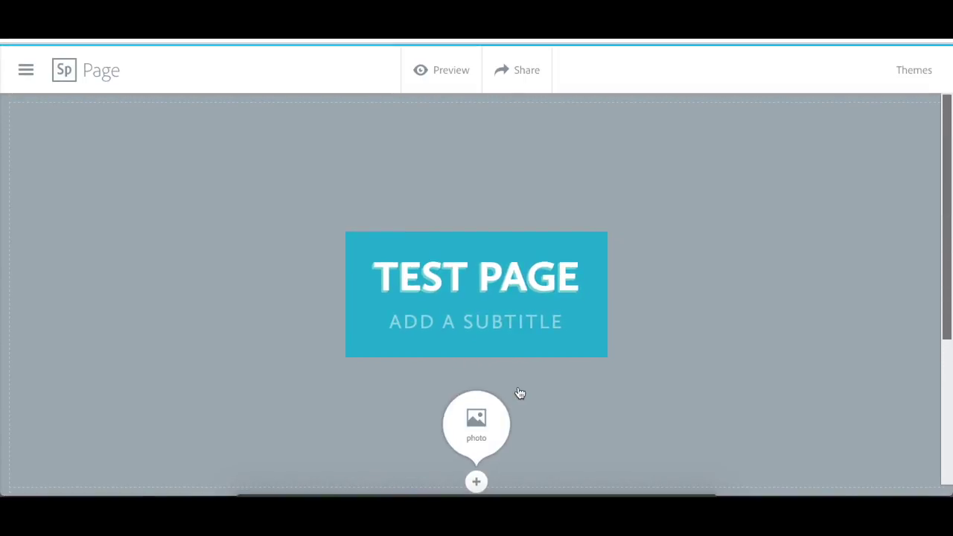
scroll(519, 393, down, 5)
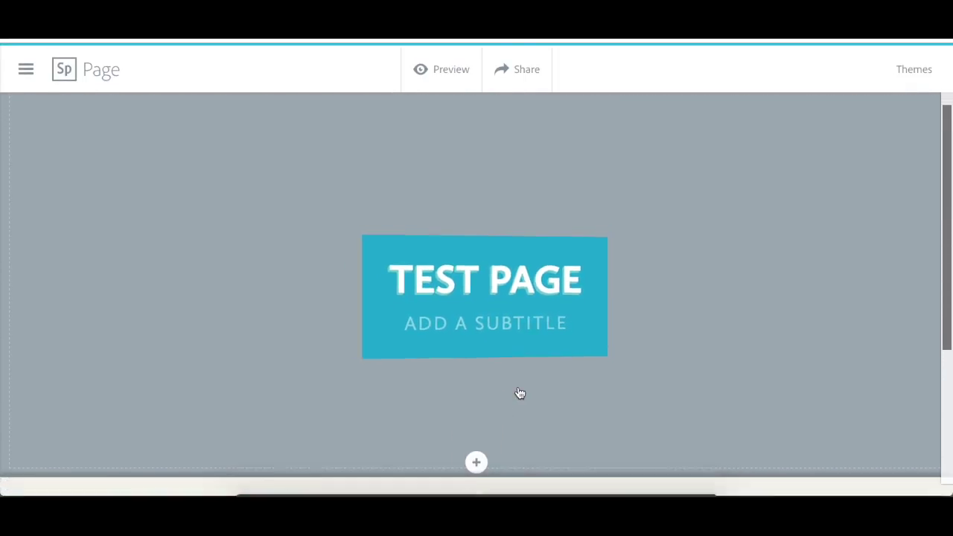
scroll(520, 393, down, 1)
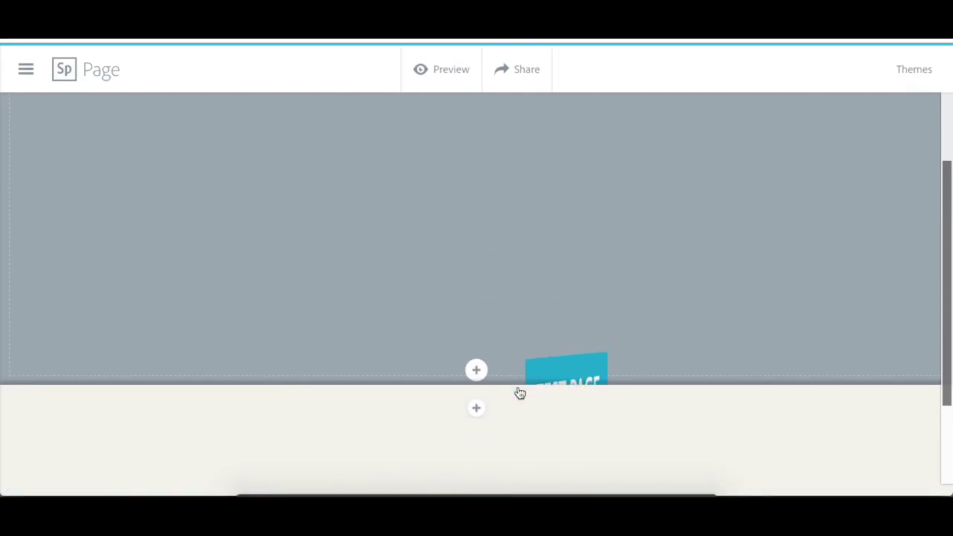
scroll(520, 393, up, 1)
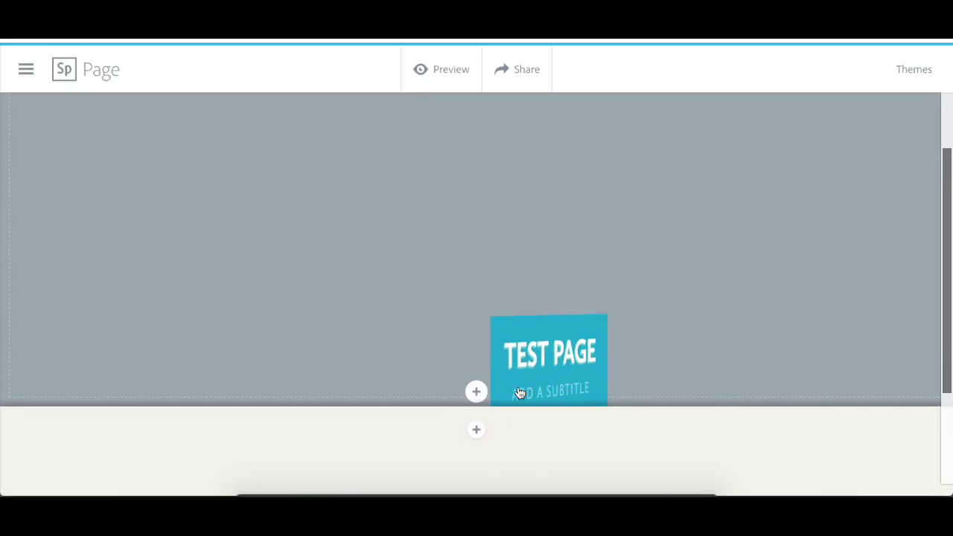
click(477, 391)
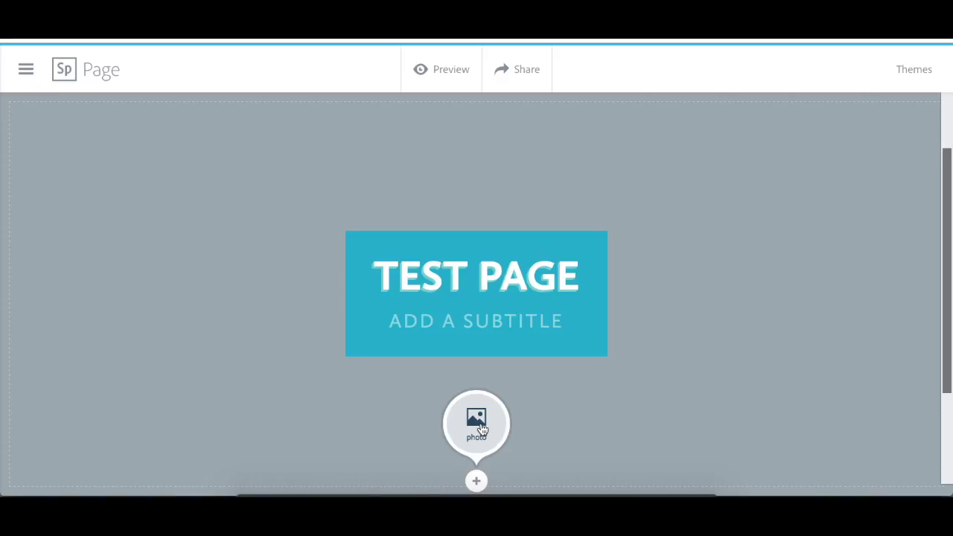
click(476, 423)
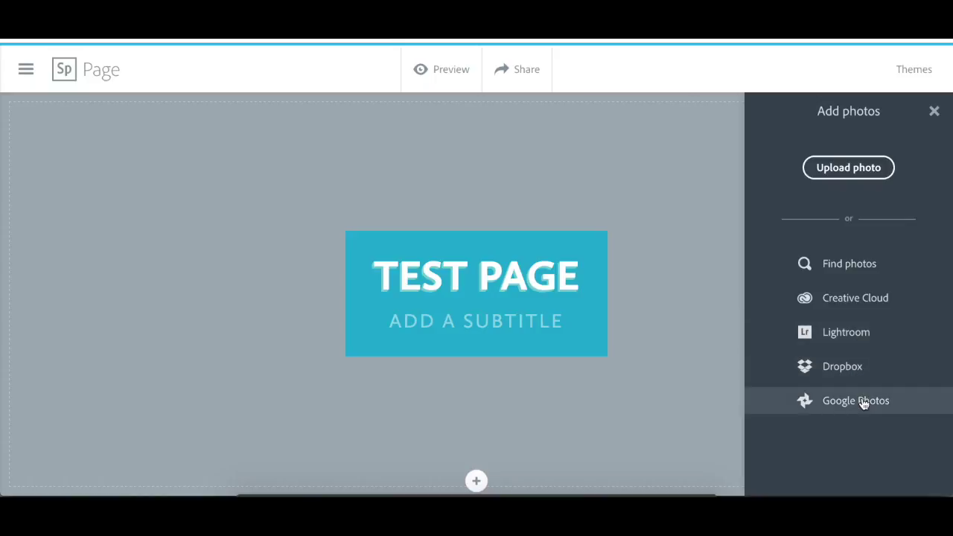
click(867, 173)
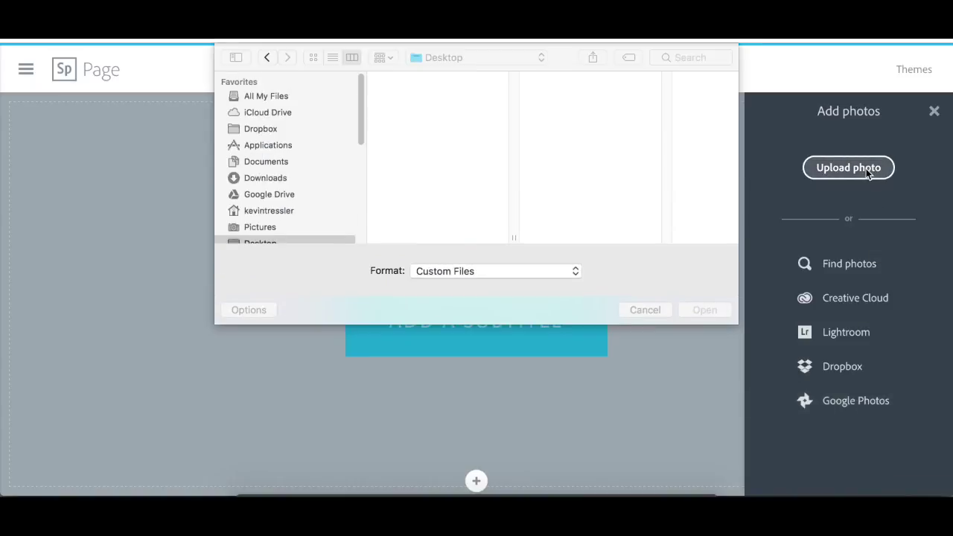
click(275, 228)
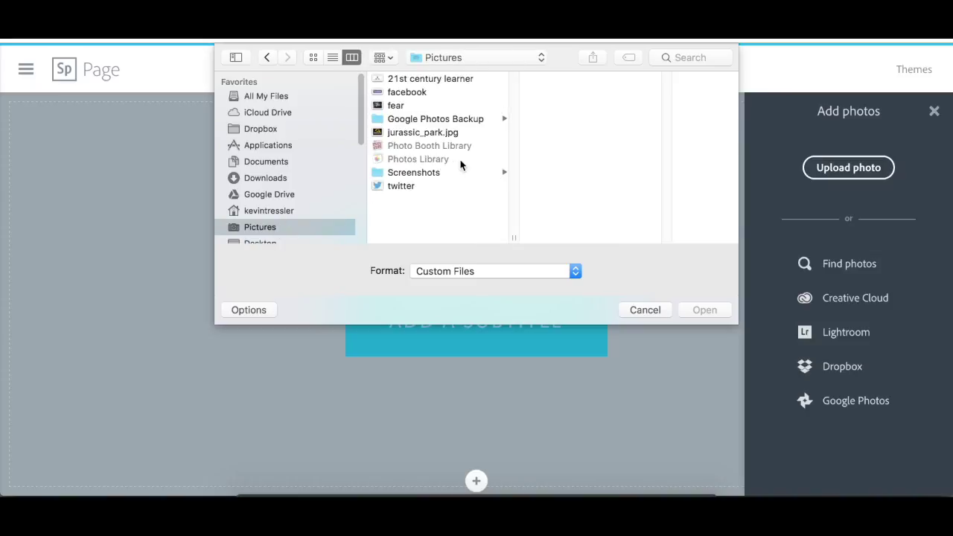
click(413, 188)
click(413, 186)
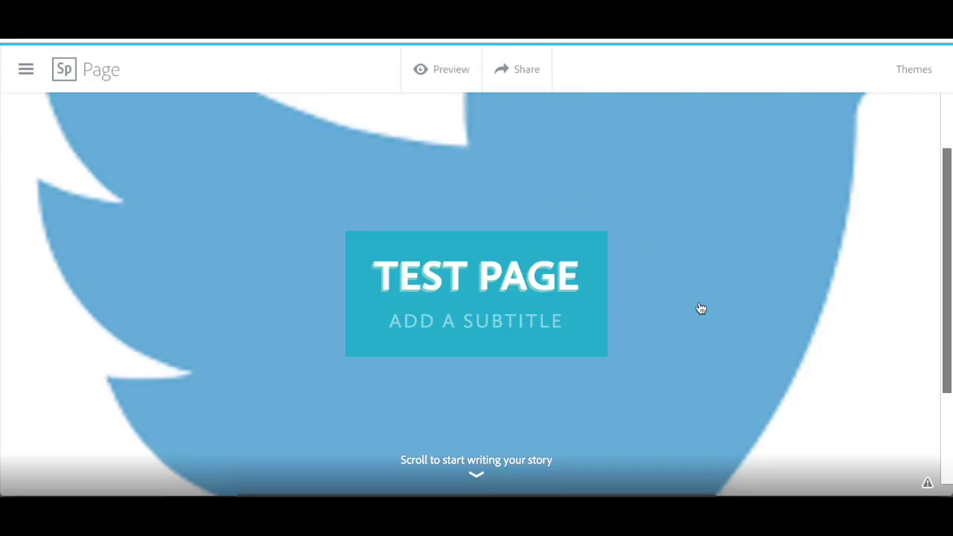
Move the cover photo's focal point up to the bird's beak and save it.
scroll(701, 280, down, 5)
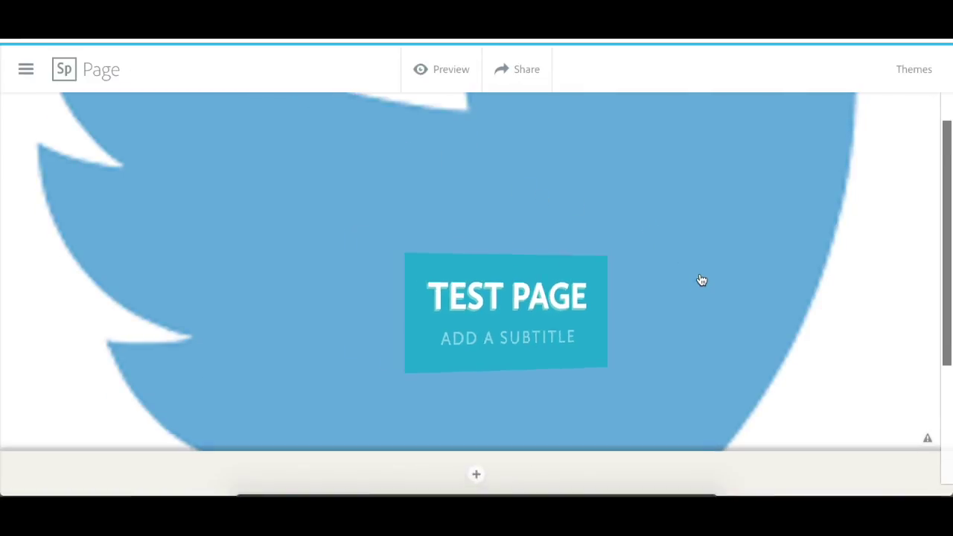
scroll(701, 279, up, 5)
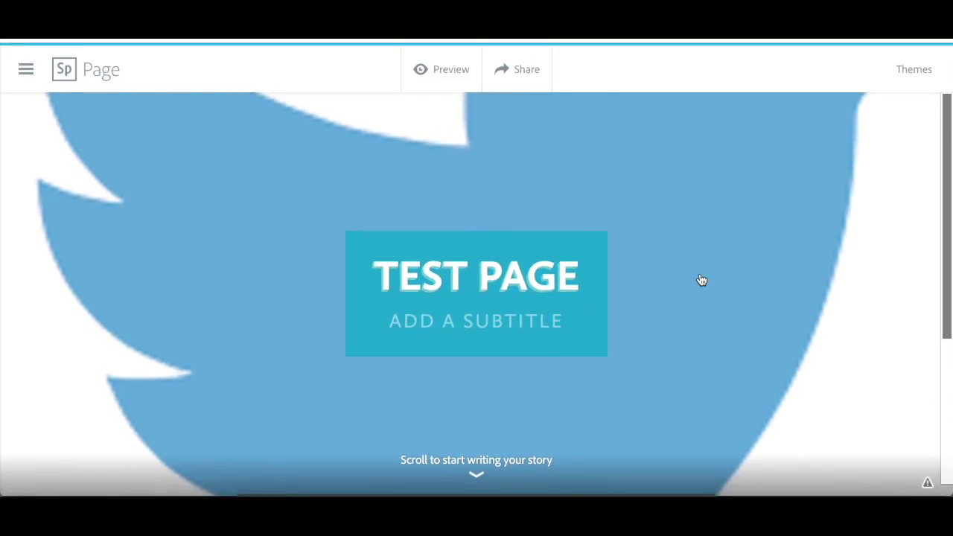
scroll(701, 280, down, 5)
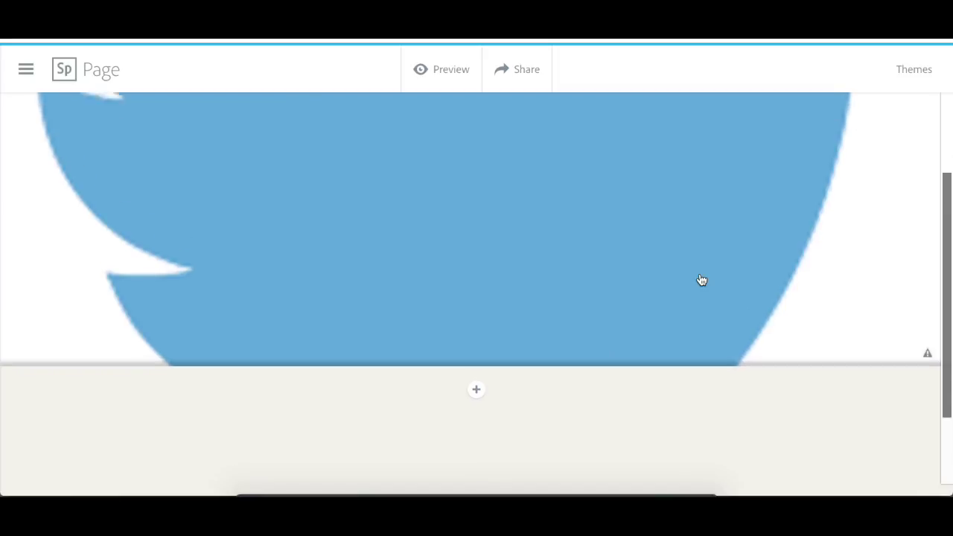
scroll(701, 280, up, 5)
mouse_move(734, 280)
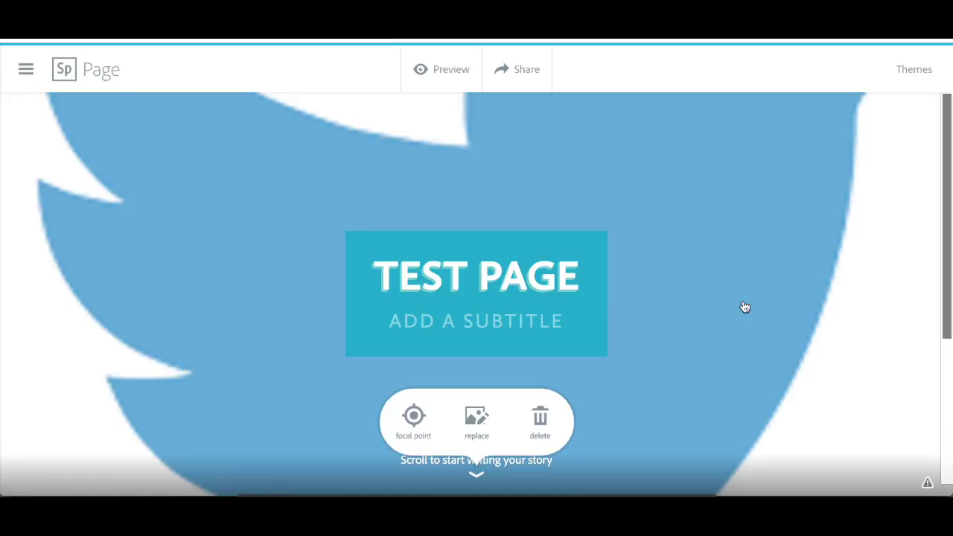
click(414, 416)
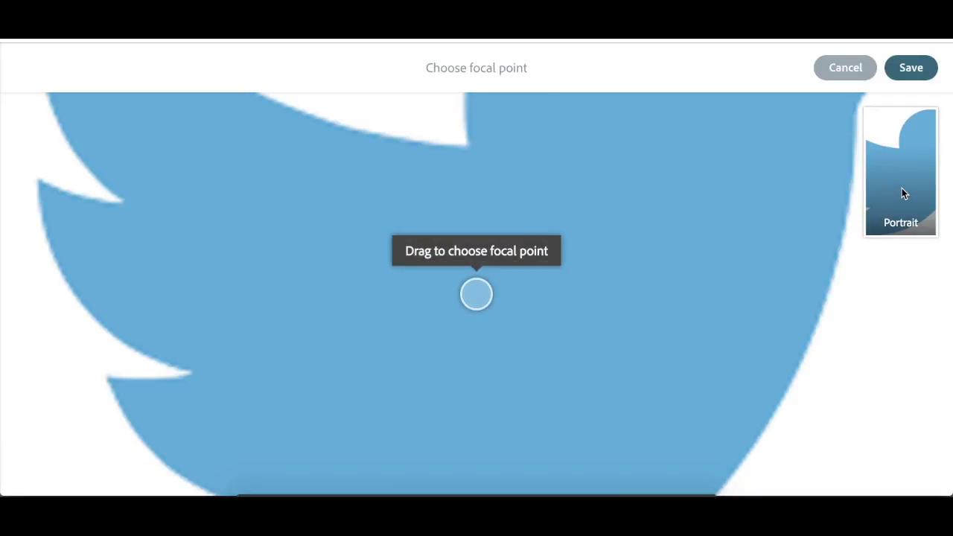
drag(477, 301, 749, 131)
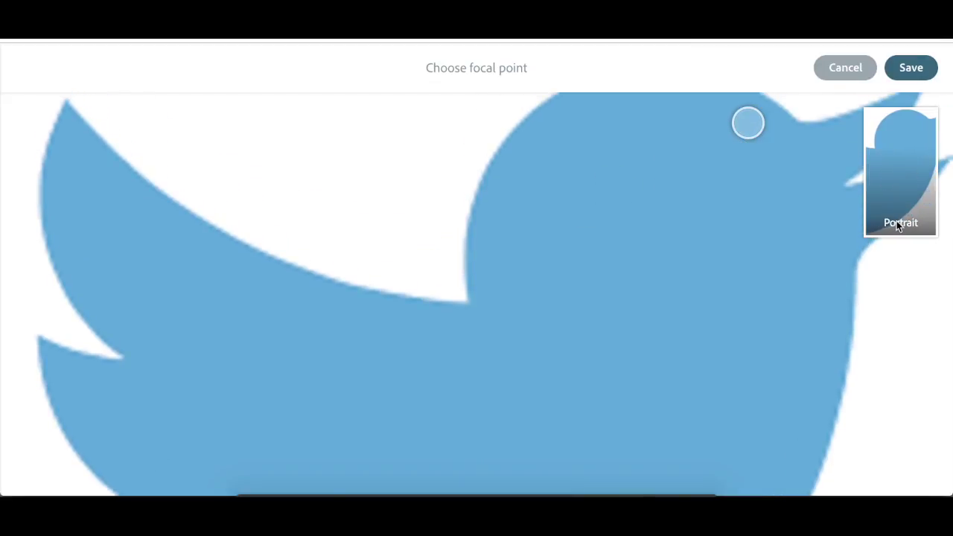
drag(749, 121, 840, 120)
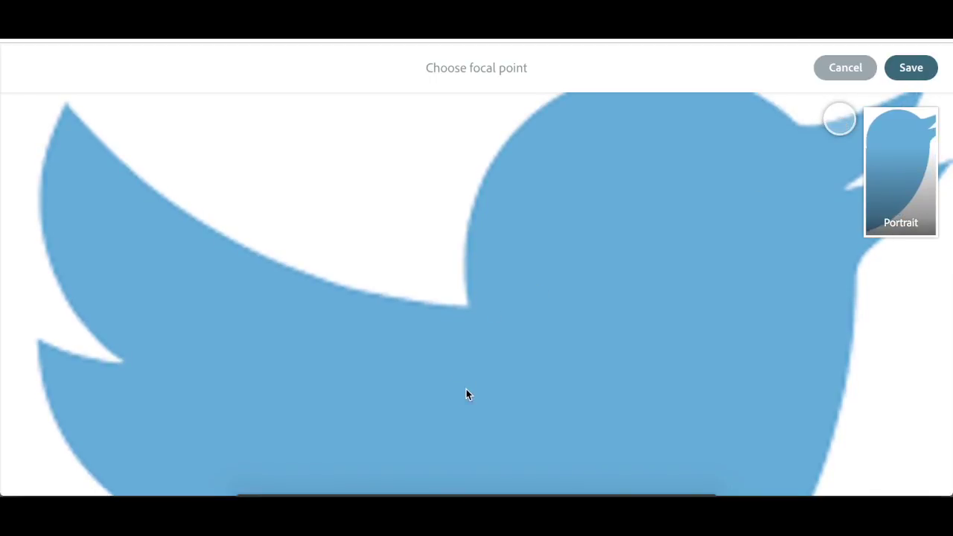
click(901, 70)
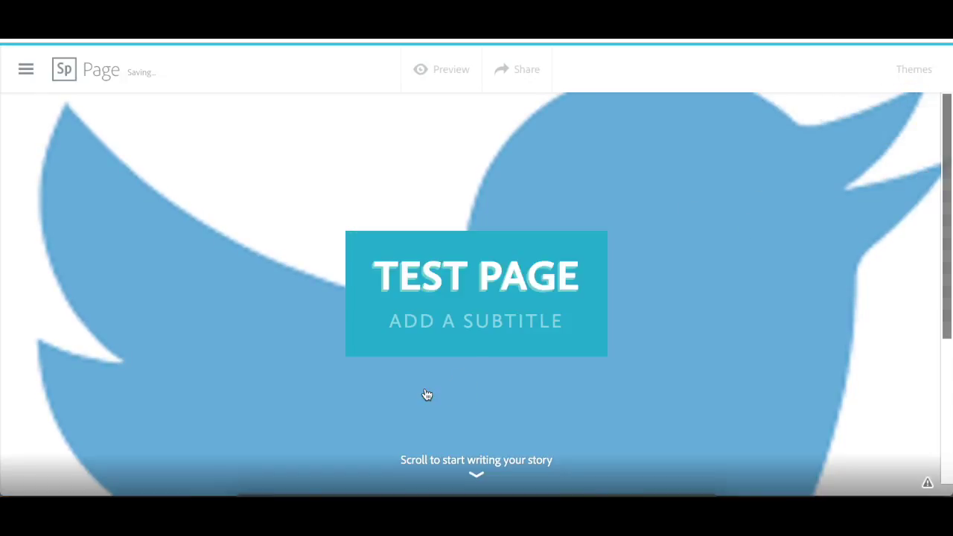
click(478, 396)
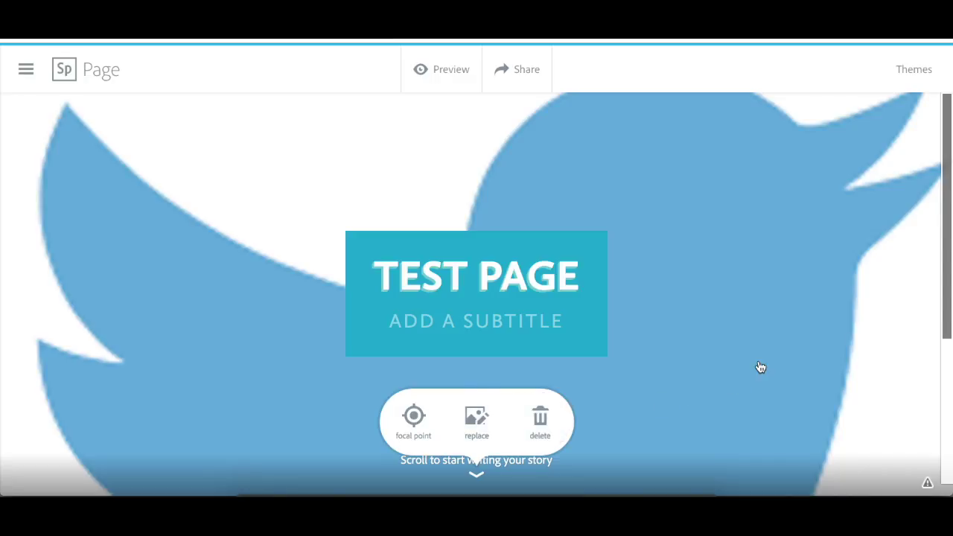
Add a text block below the cover reading "Test page one. I am going to add some features that are useful.".
scroll(759, 365, down, 3)
scroll(759, 366, down, 3)
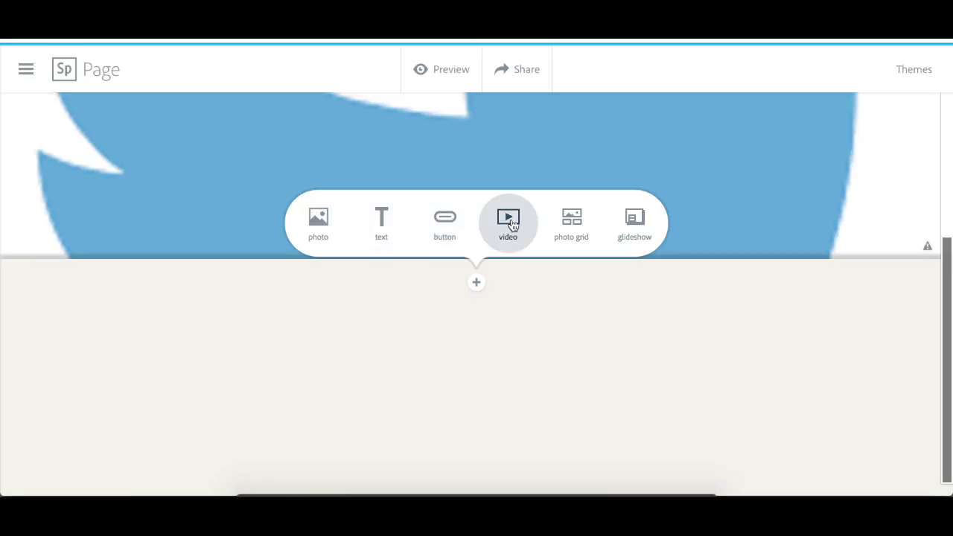
click(383, 227)
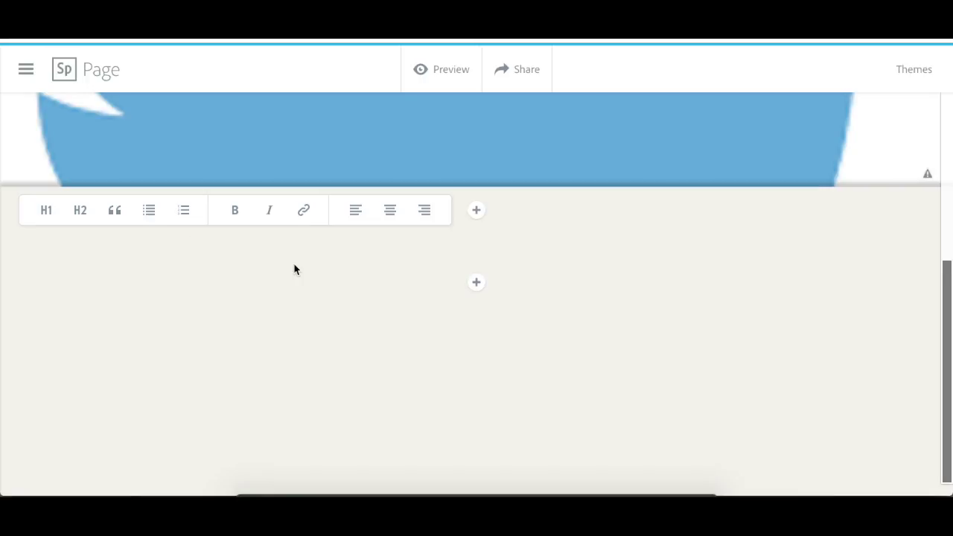
text(Test)
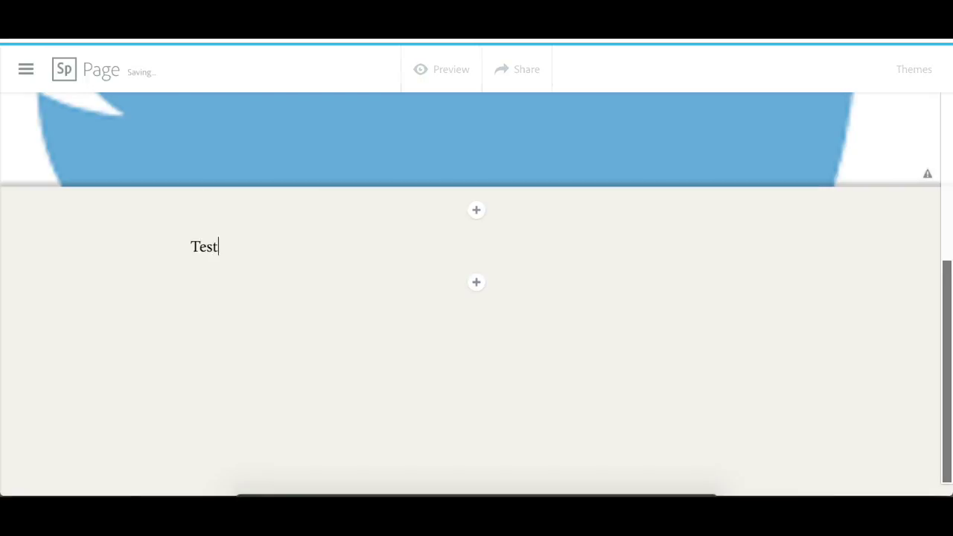
text( page one. I am going to add some features that are useful.)
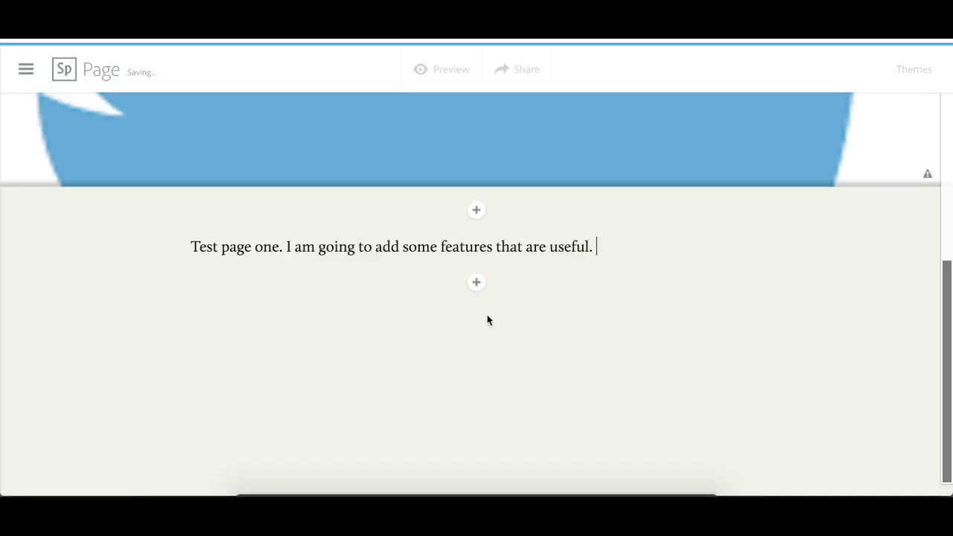
click(477, 283)
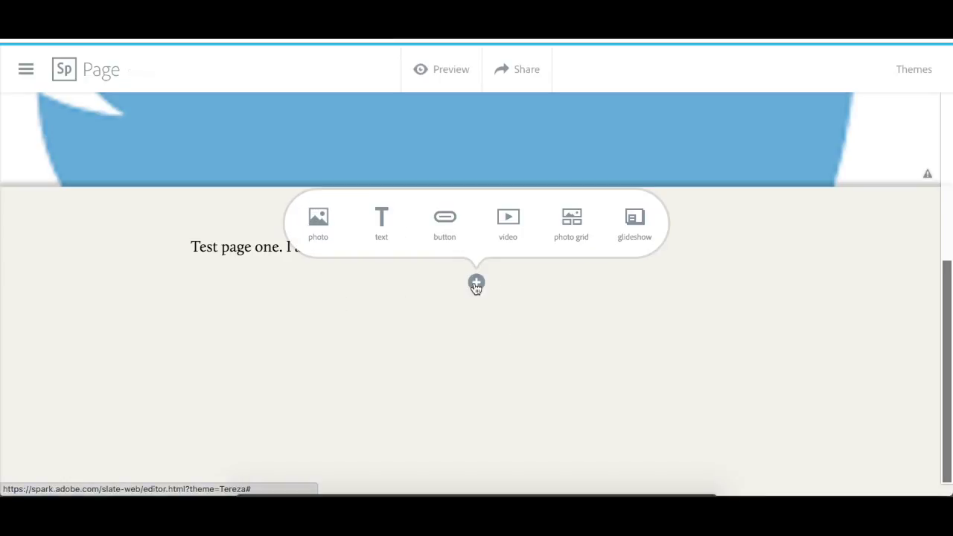
click(515, 243)
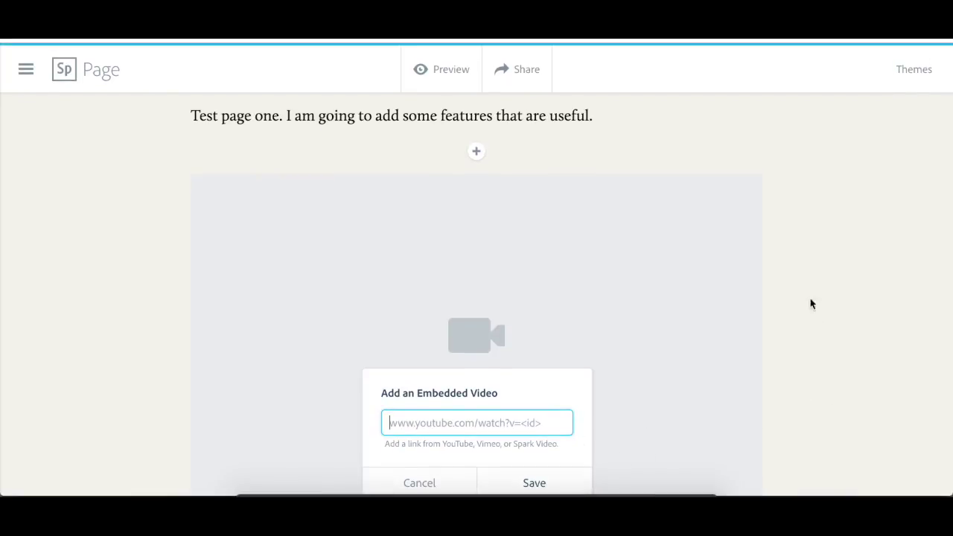
click(425, 481)
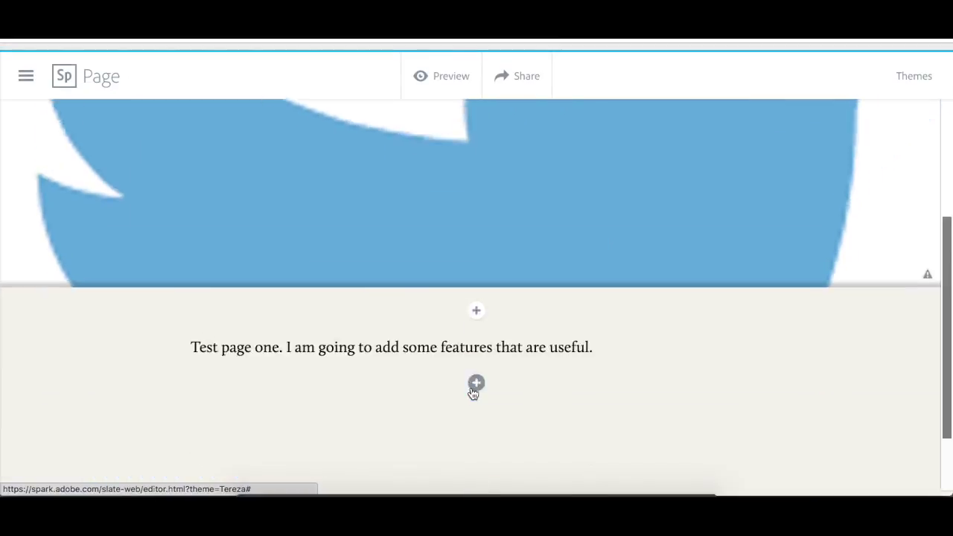
click(474, 391)
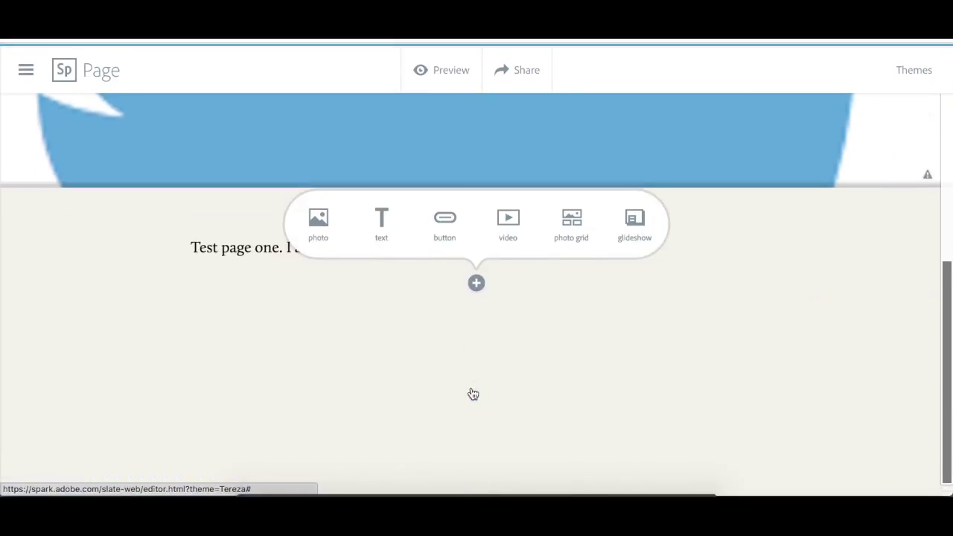
click(444, 233)
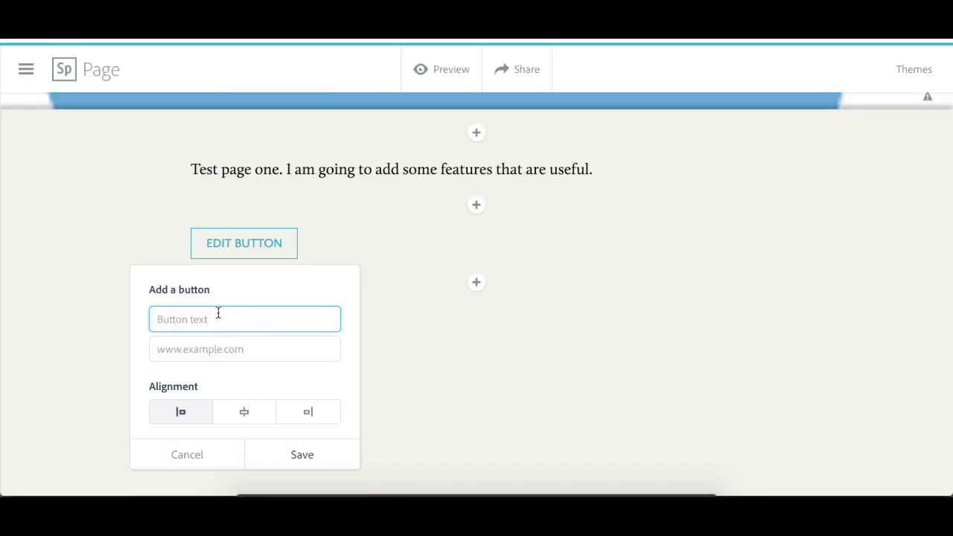
click(244, 410)
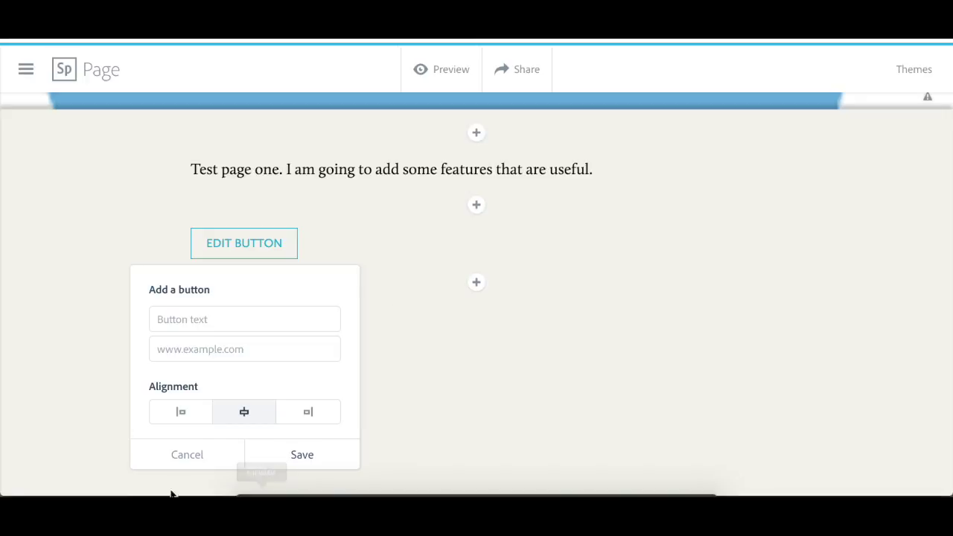
click(210, 453)
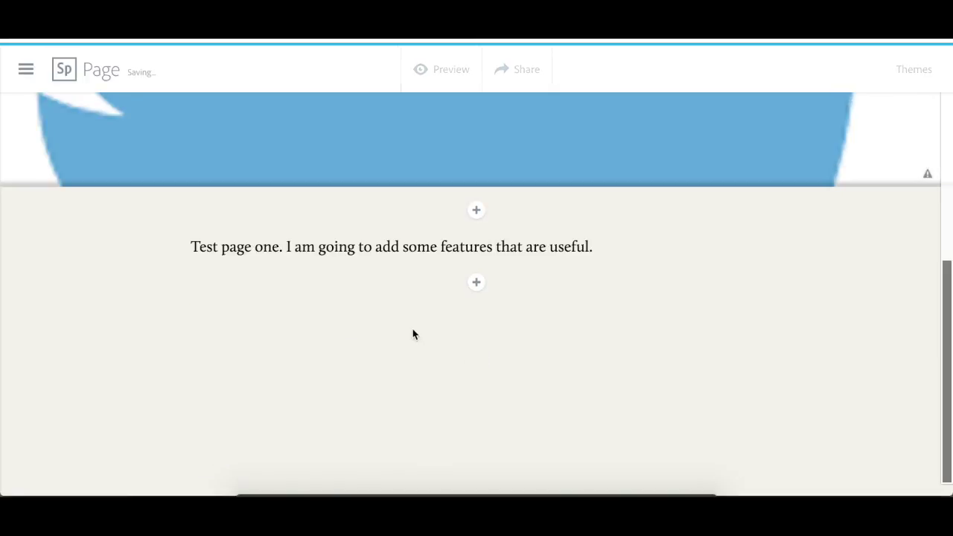
Preview the page from the title down to the footer, then return to the editor.
scroll(412, 328, up, 6)
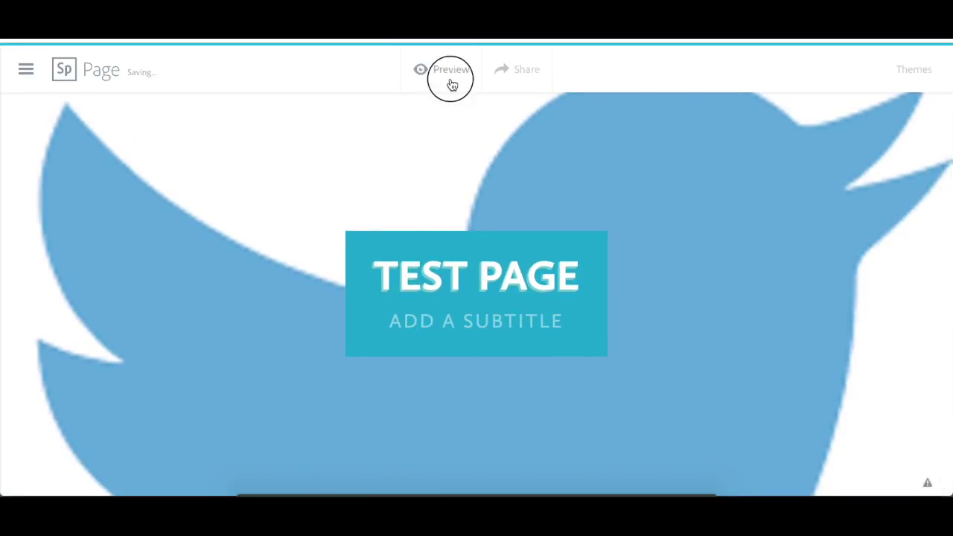
click(450, 80)
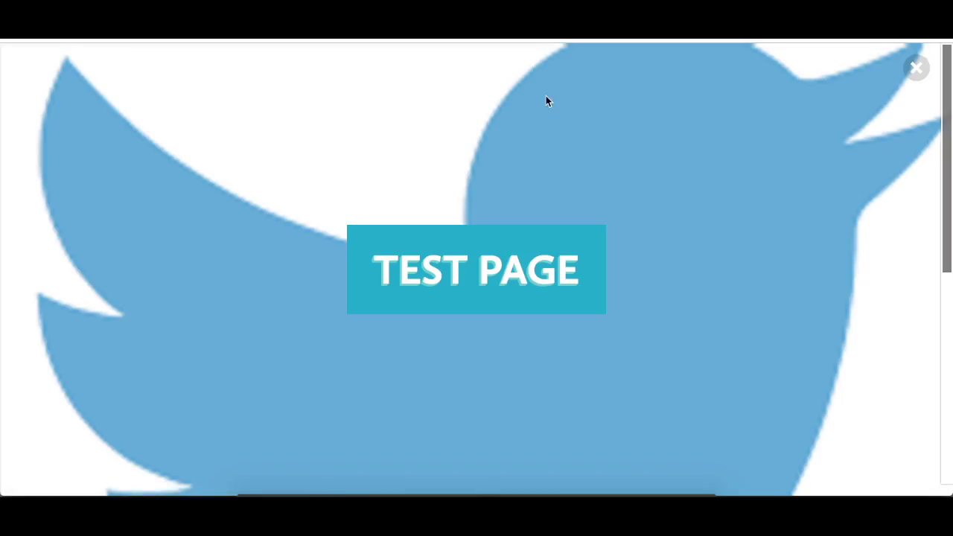
scroll(681, 195, down, 5)
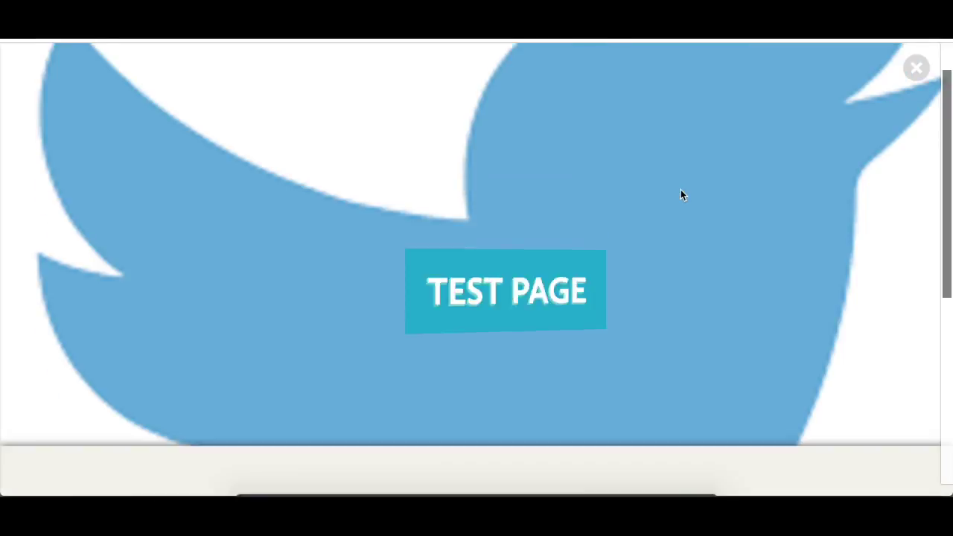
scroll(680, 195, down, 3)
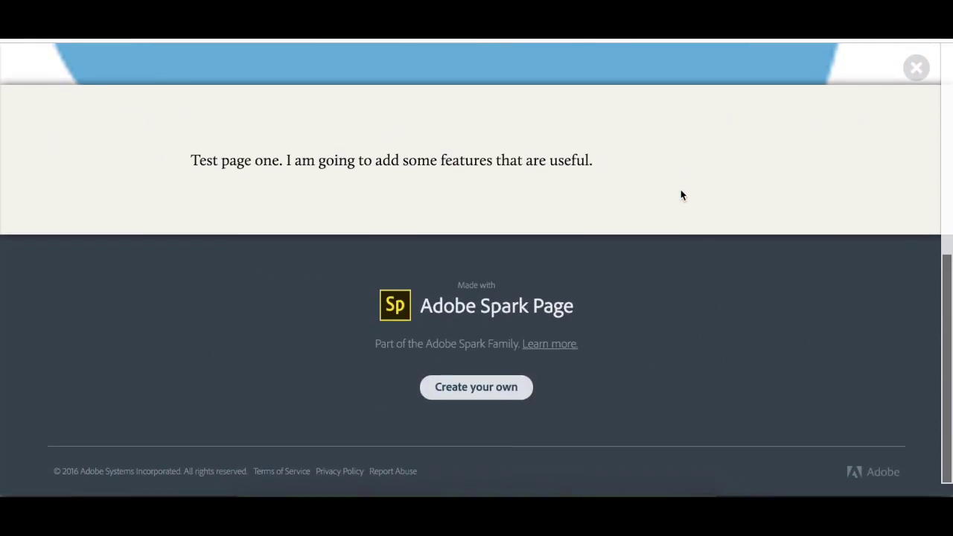
scroll(680, 195, up, 5)
scroll(681, 195, up, 2)
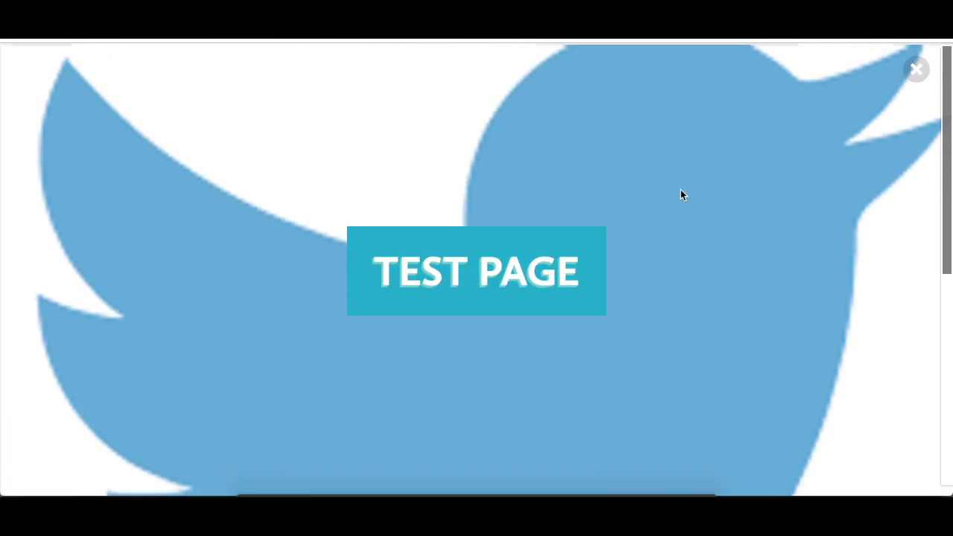
click(923, 77)
scroll(678, 293, down, 3)
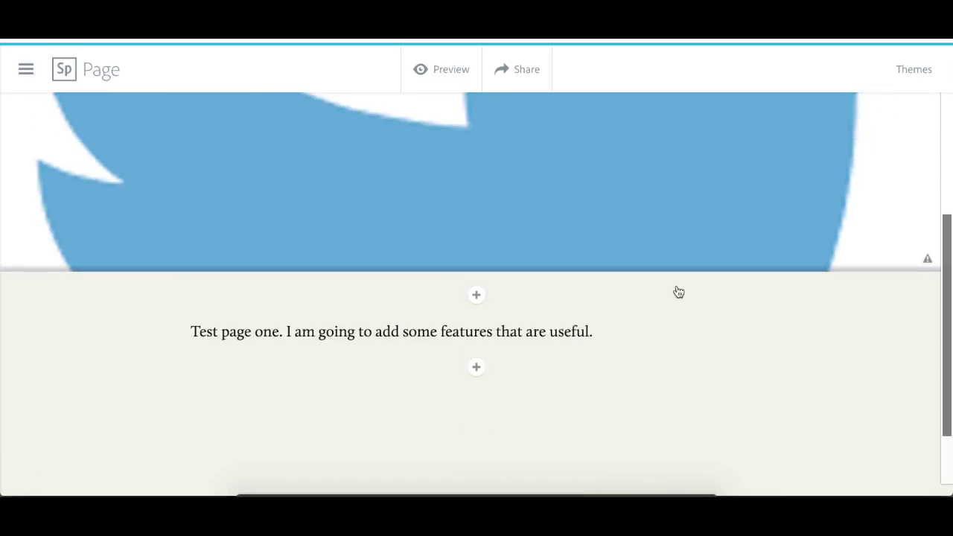
Start a glideshow below the text block, view the introduction on how it works, and cancel the glideshow.
scroll(678, 292, down, 1)
click(535, 264)
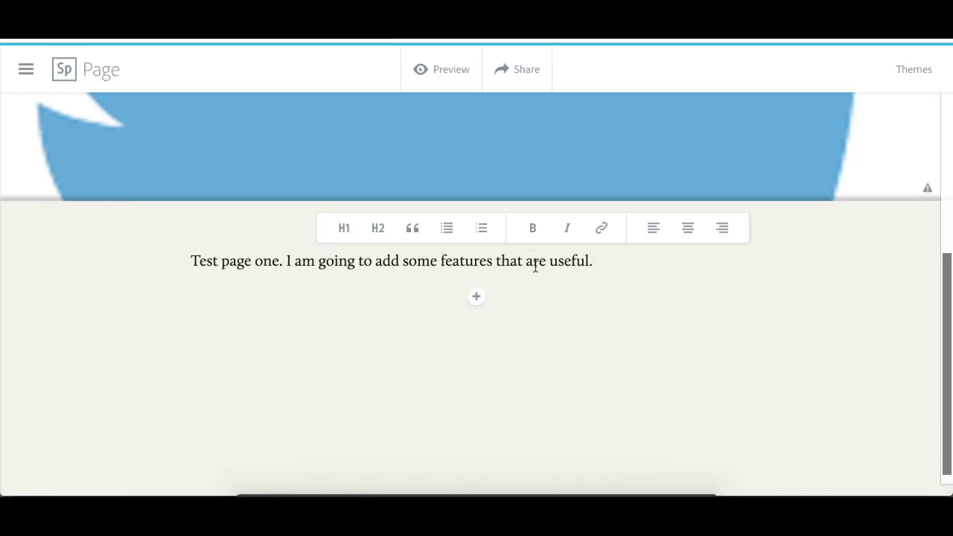
click(322, 286)
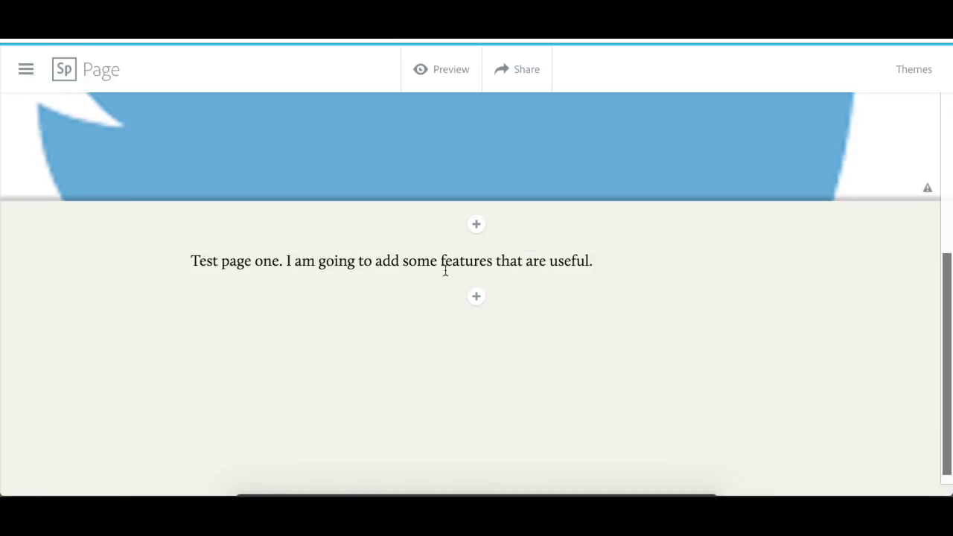
click(476, 297)
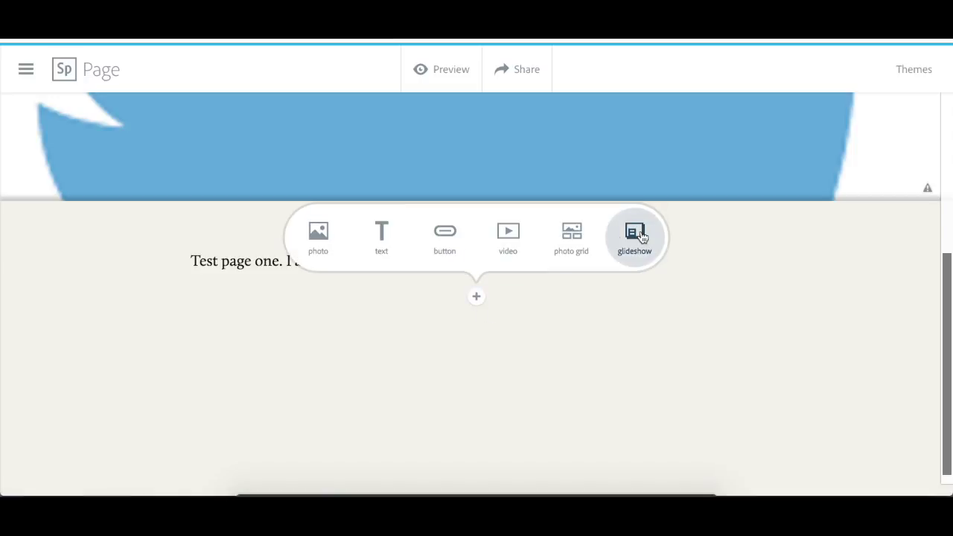
click(634, 235)
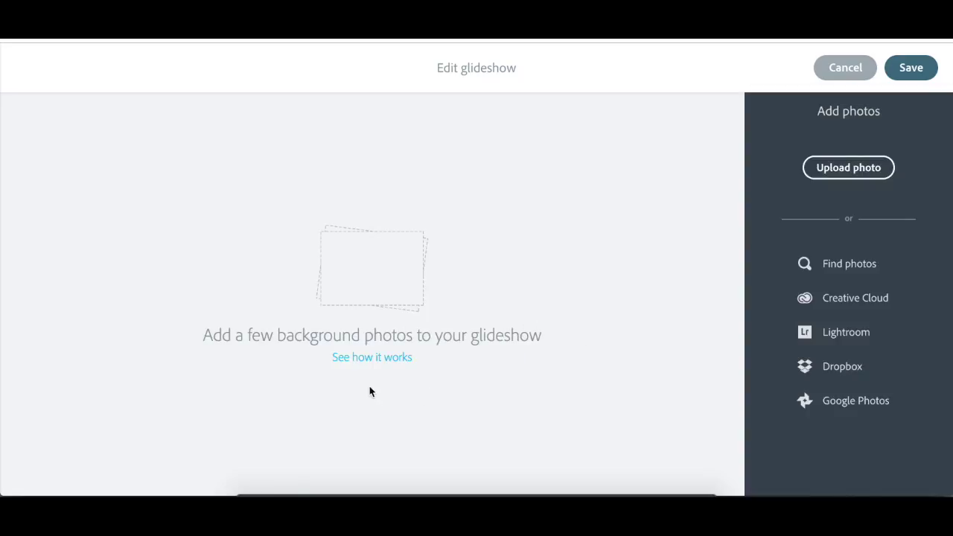
click(365, 363)
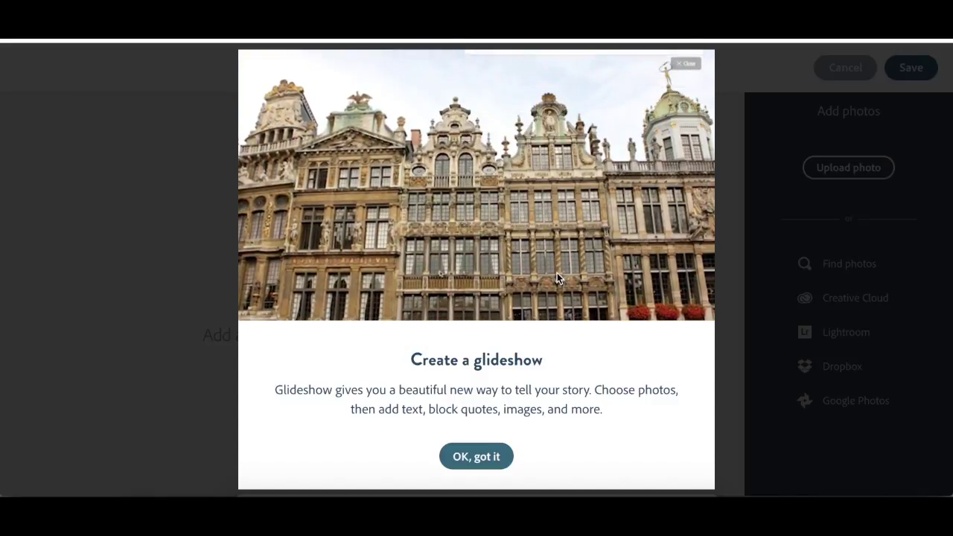
click(496, 457)
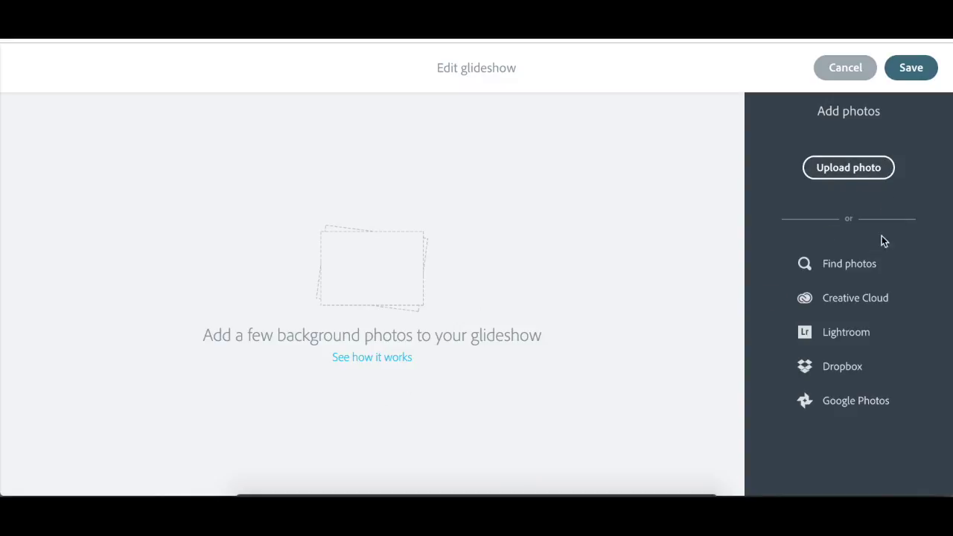
click(850, 75)
Open the page's publishing settings and set the category to Education.
click(530, 73)
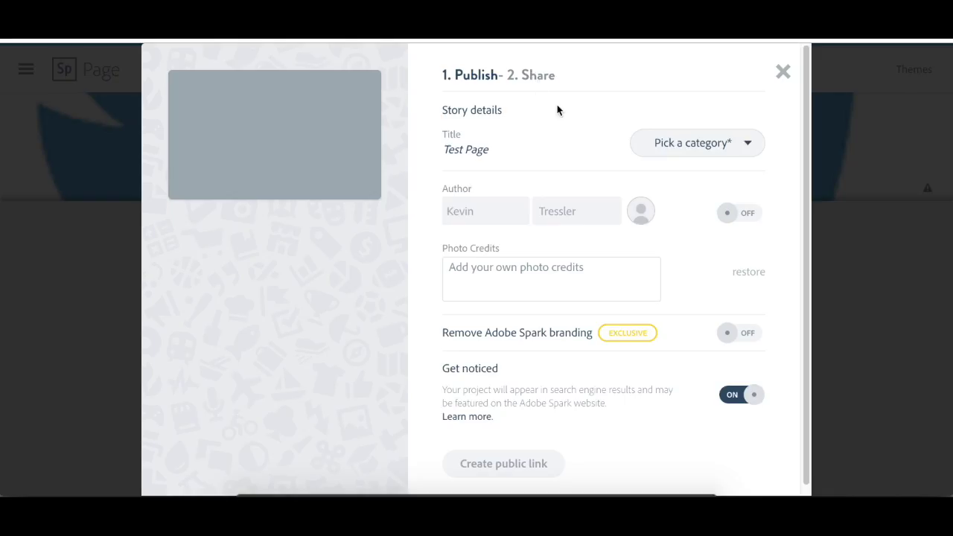
click(722, 143)
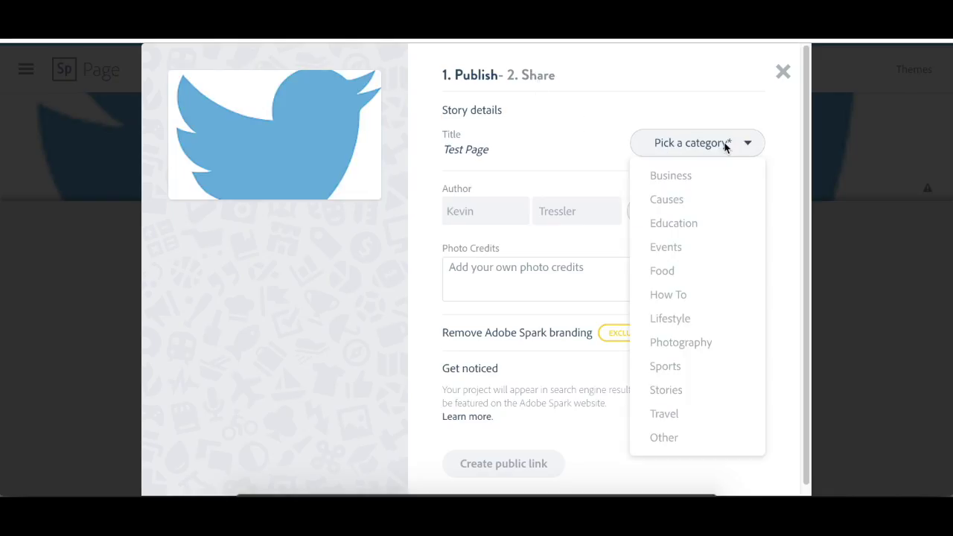
click(688, 223)
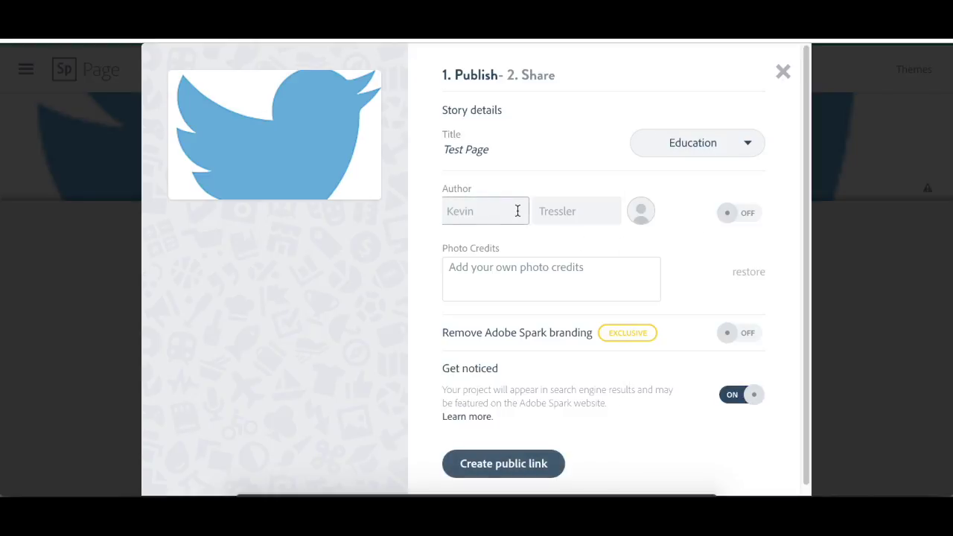
Try enabling the author credit, switch it off again, and select the empty photo credits field.
click(750, 216)
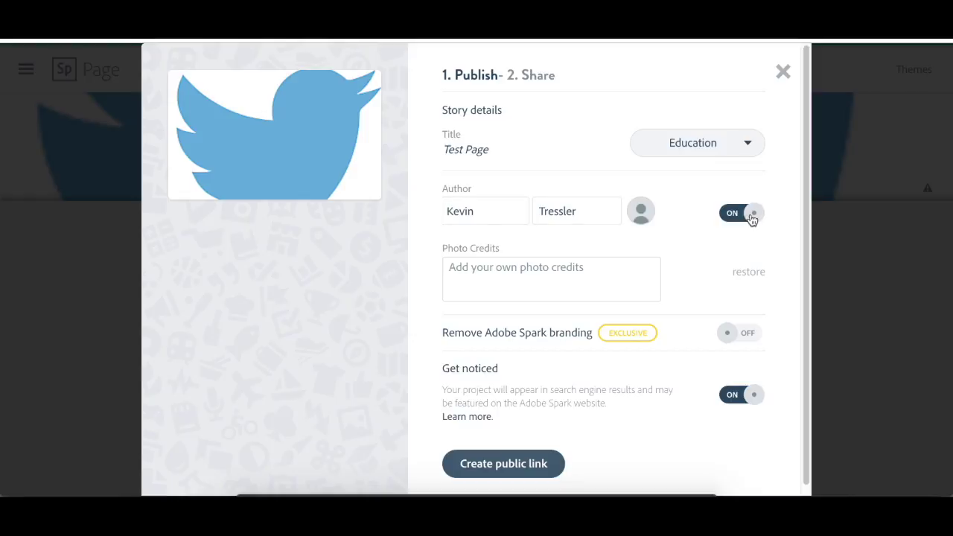
click(731, 217)
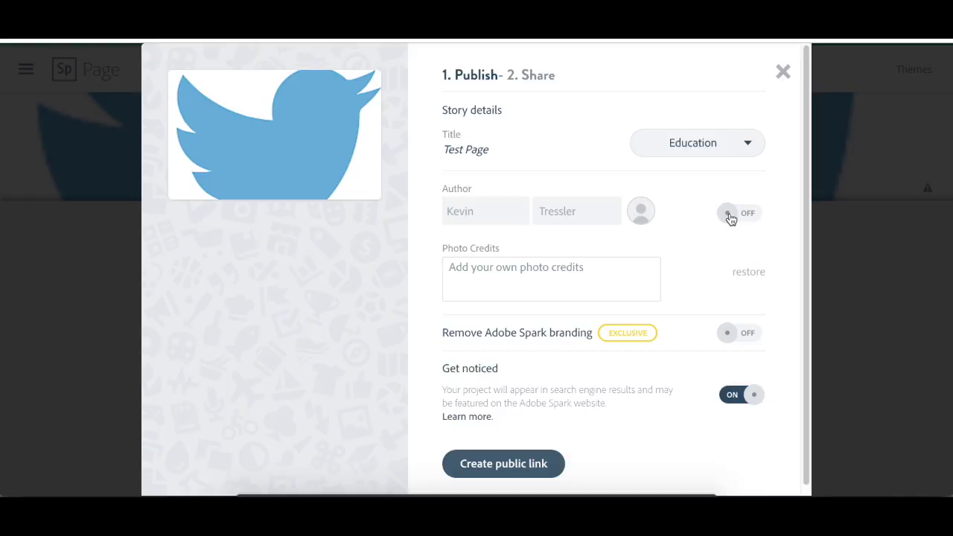
click(564, 271)
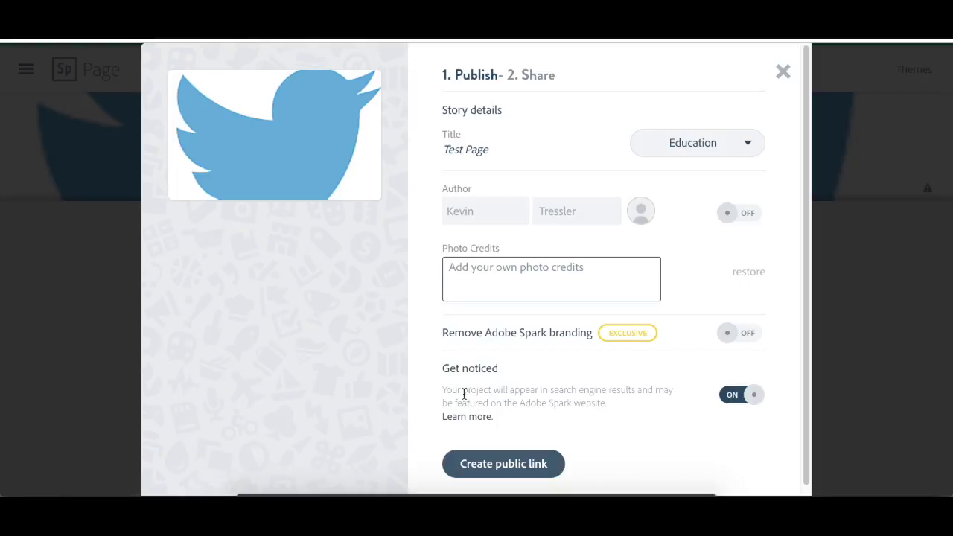
Turn off Get noticed, create an unlisted link for the page, and close the sharing dialog.
click(729, 396)
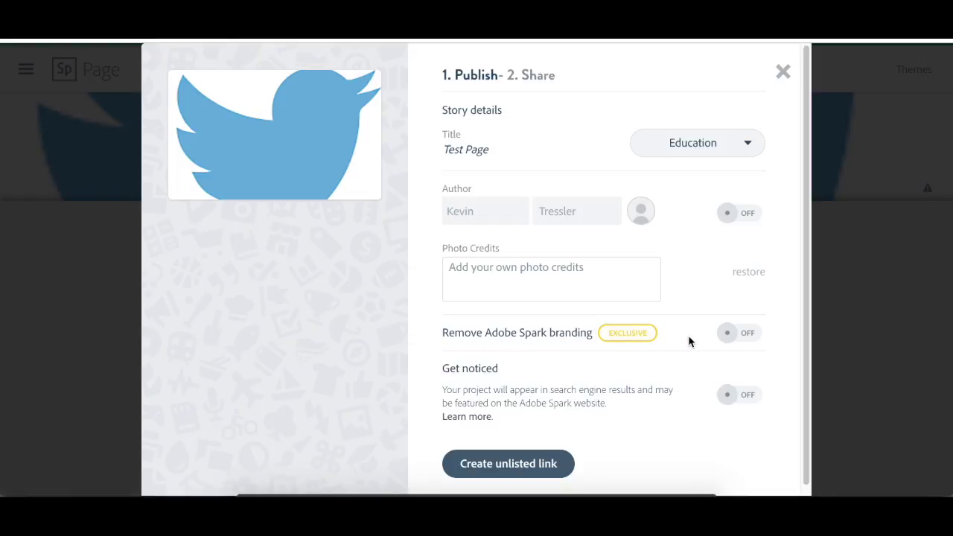
click(541, 465)
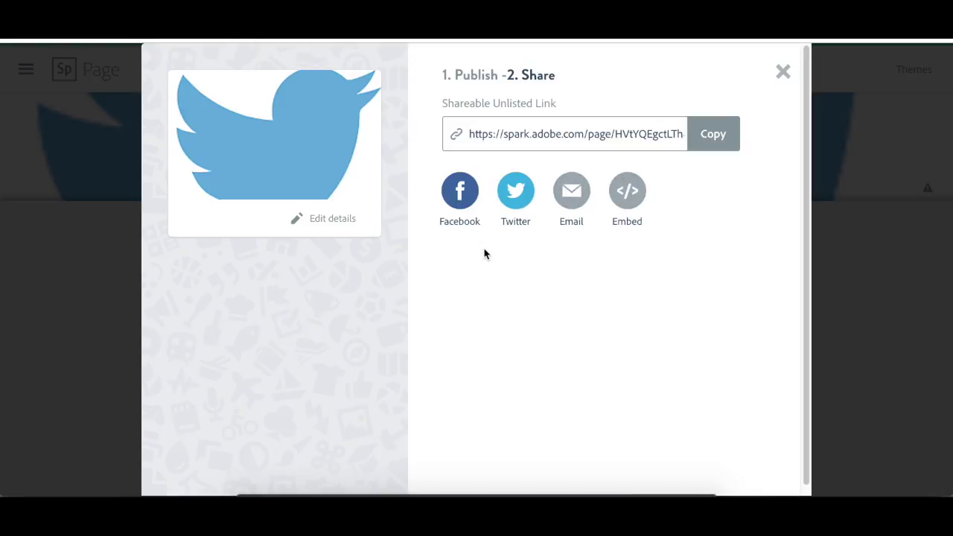
click(782, 72)
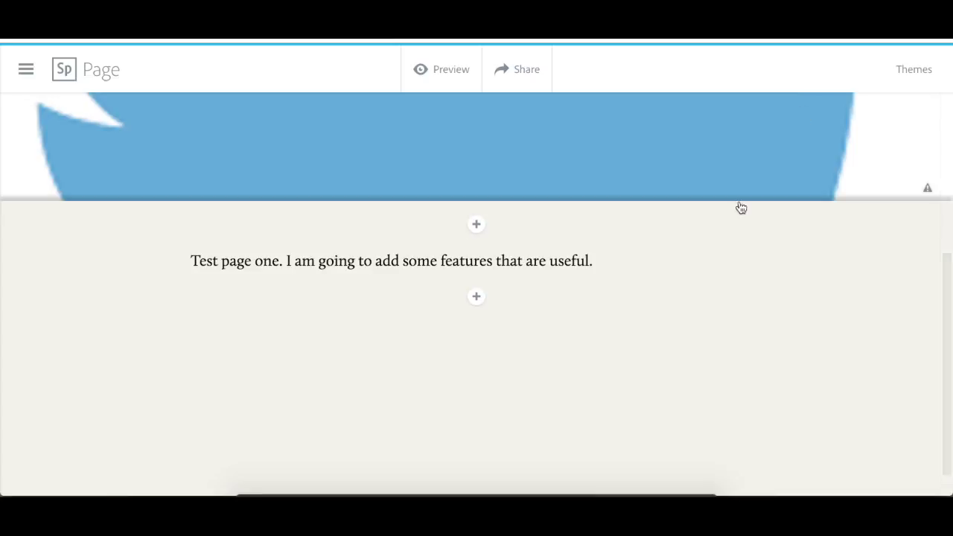
Go to My Projects and examine the Test Page project's card and its options.
click(26, 69)
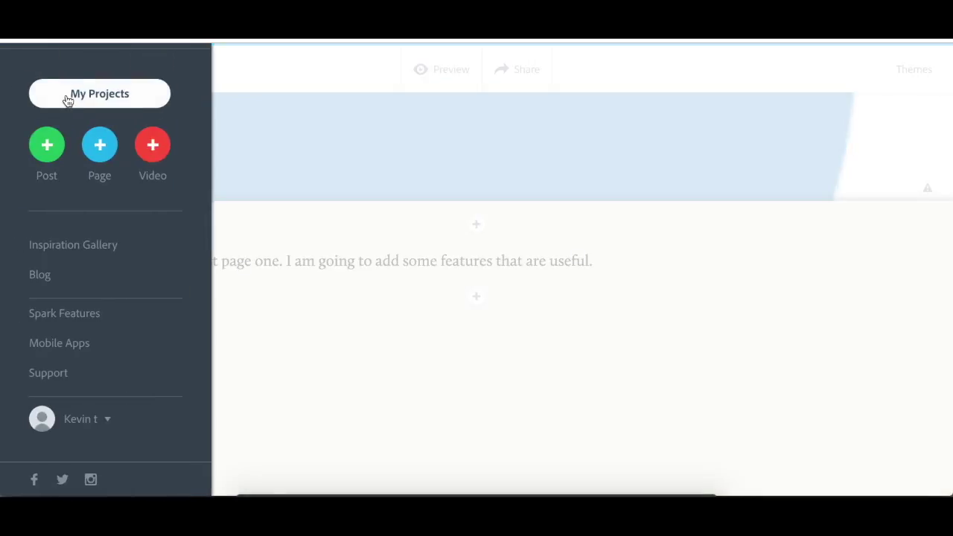
click(67, 97)
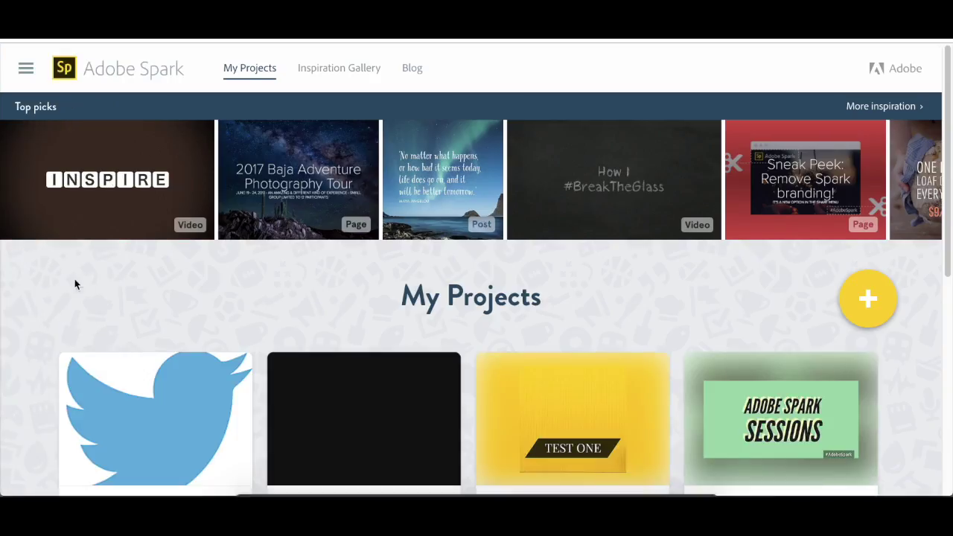
scroll(30, 323, down, 3)
scroll(30, 323, down, 1)
mouse_move(149, 212)
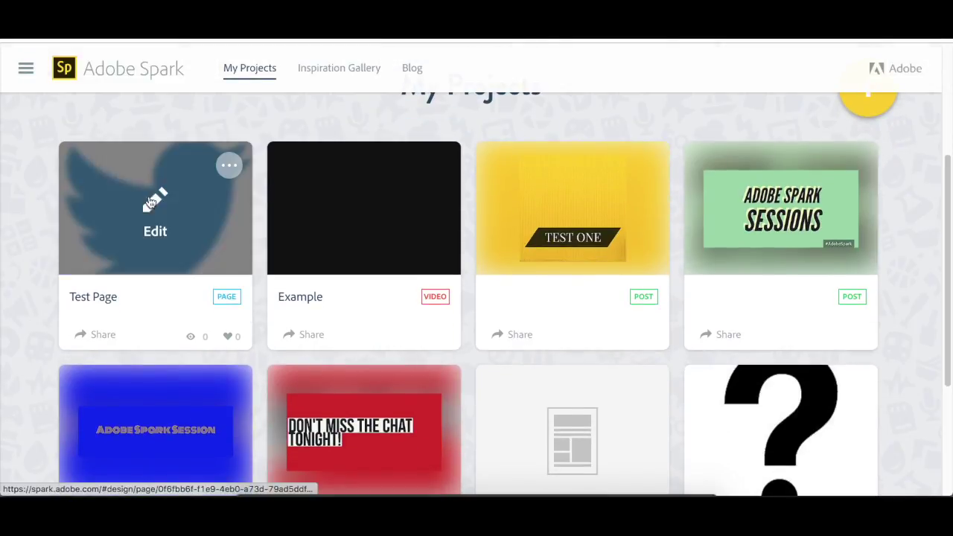
click(229, 165)
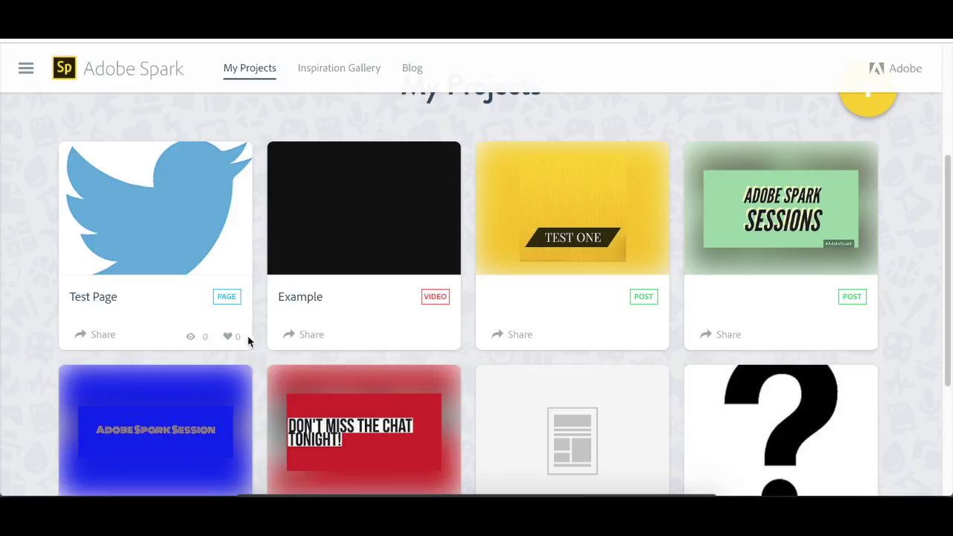
scroll(30, 262, up, 3)
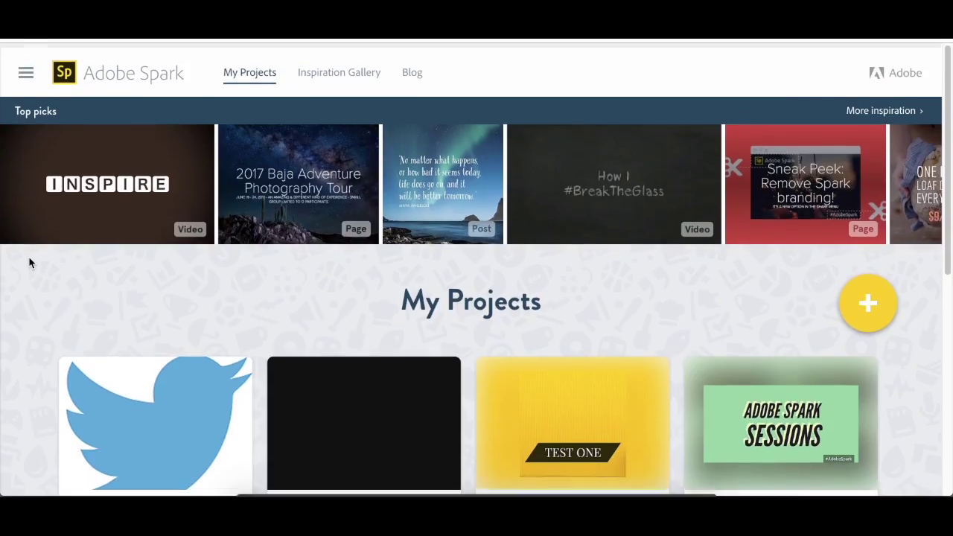